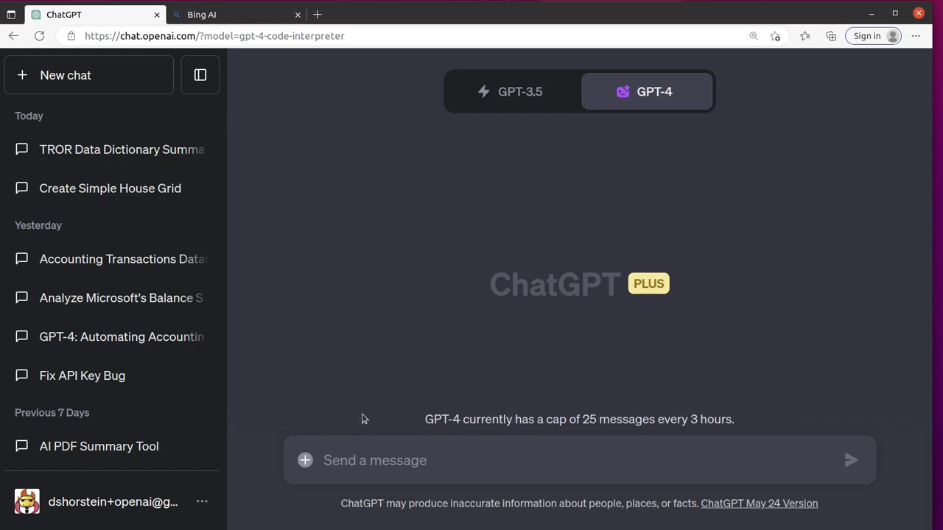
- Ask ChatGPT to act as a data analytics auditor teaching data visualization audit procedures for an accounts payable listing
type("you are going ")
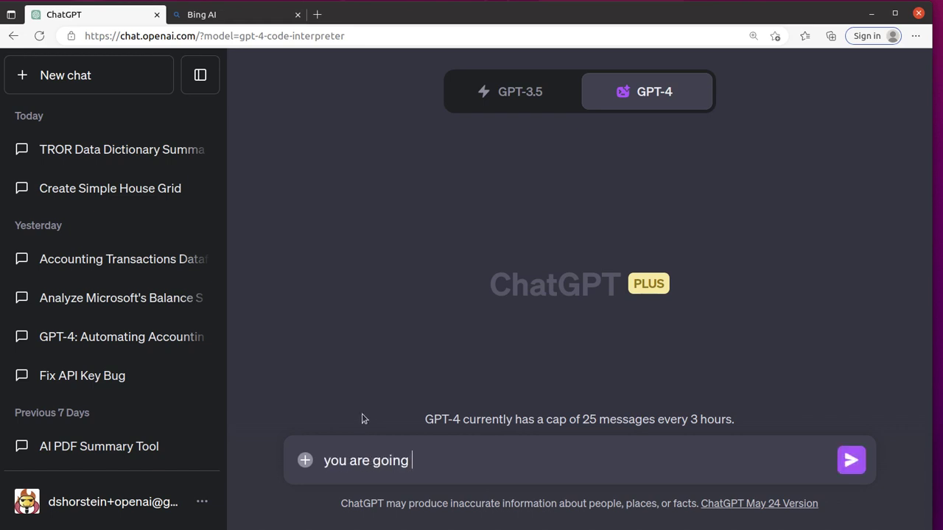
type("to act as a very ")
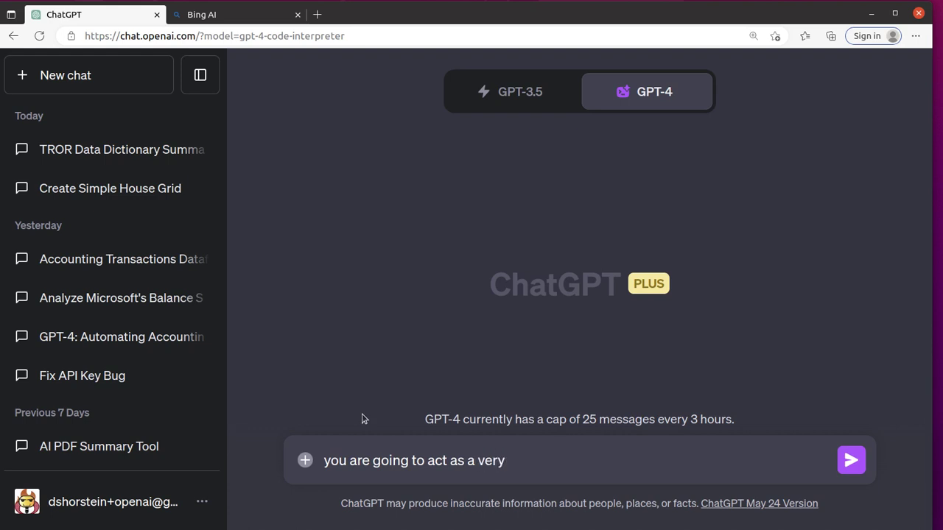
type("good data analyt")
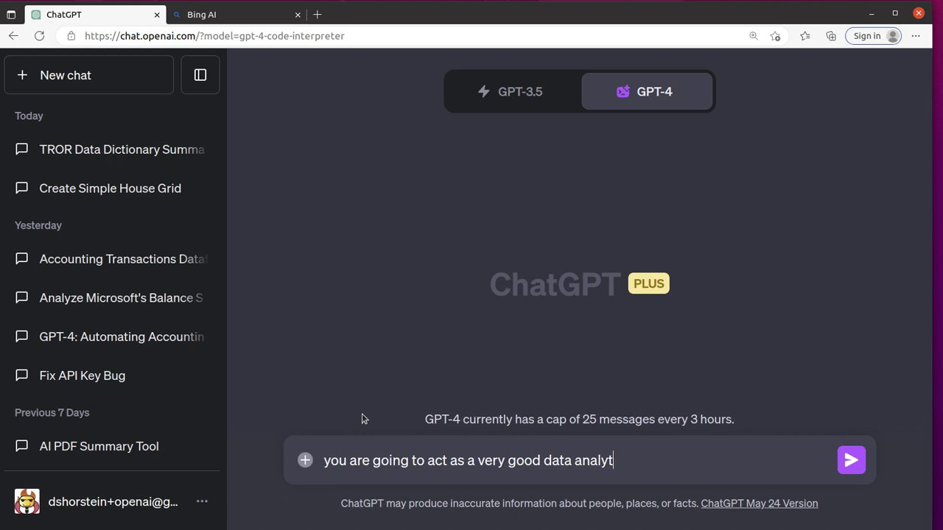
type("csiics auditor. ")
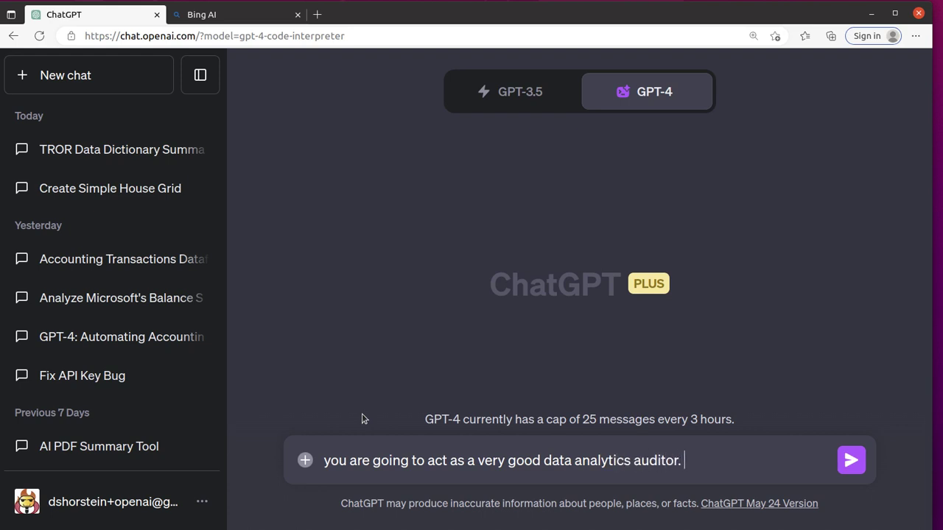
type("I want you to teac")
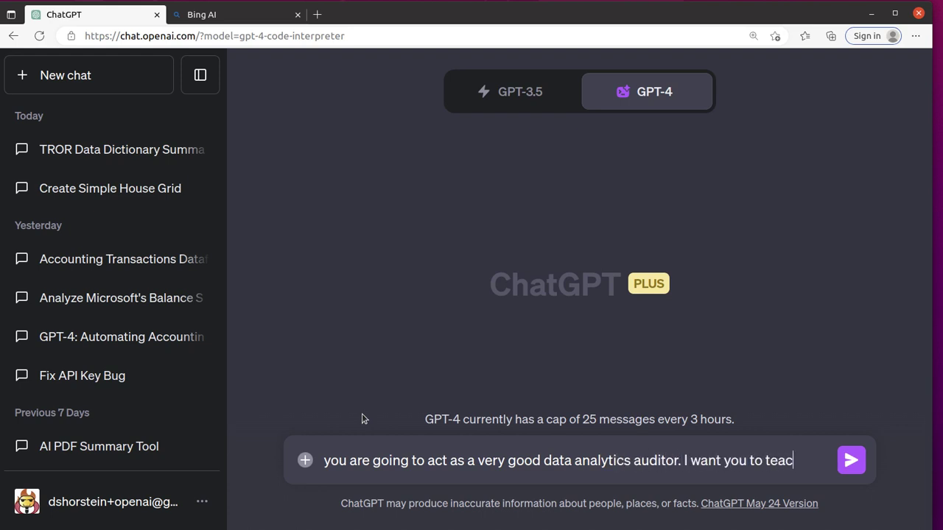
type("h ")
type("me ab")
key("BackSpace")
key("BackSpace")
type("how you colu")
key("BackSpace")
key("BackSpace")
type("olu")
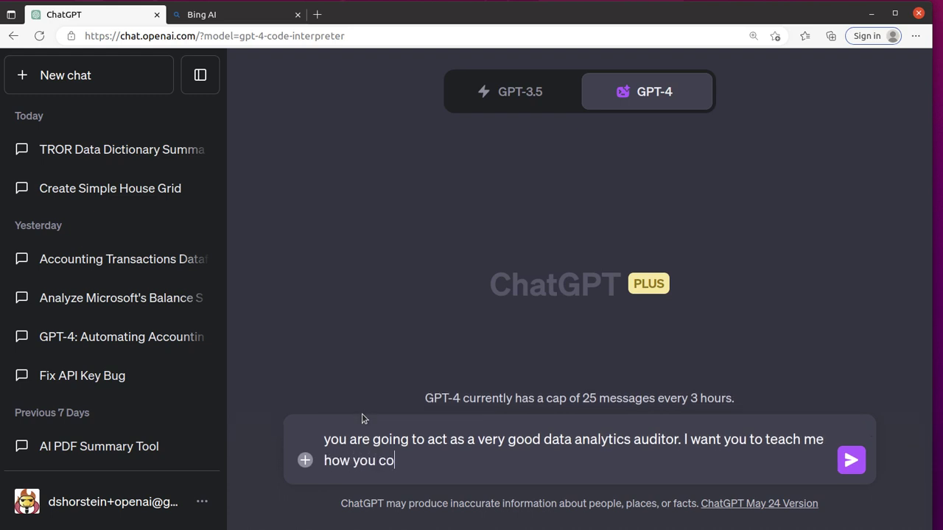
key("BackSpace")
key("BackSpace")
type("uld use data analyt")
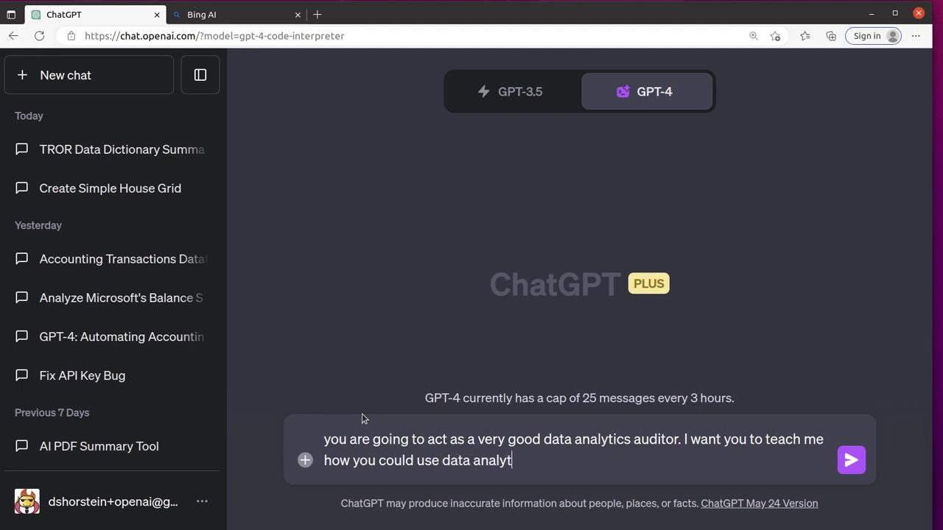
type("ics and data visualziation")
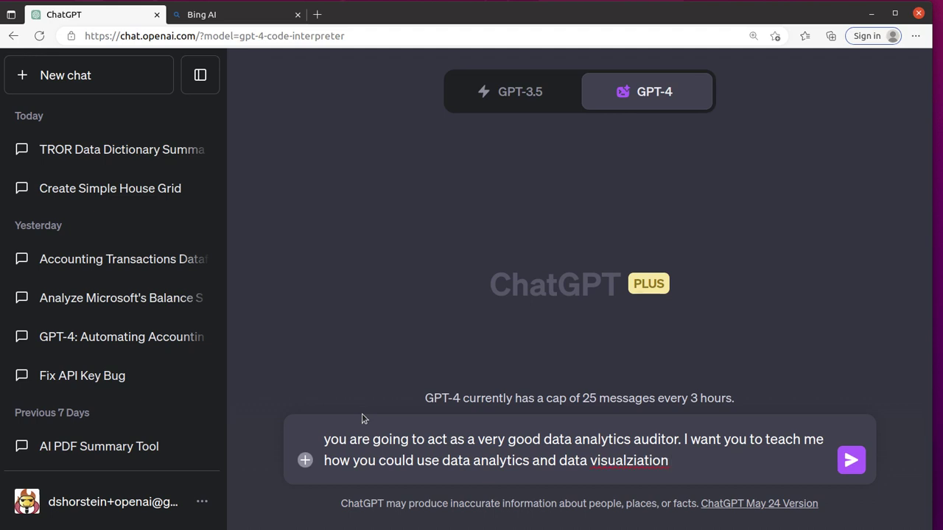
type("to perform some audit")
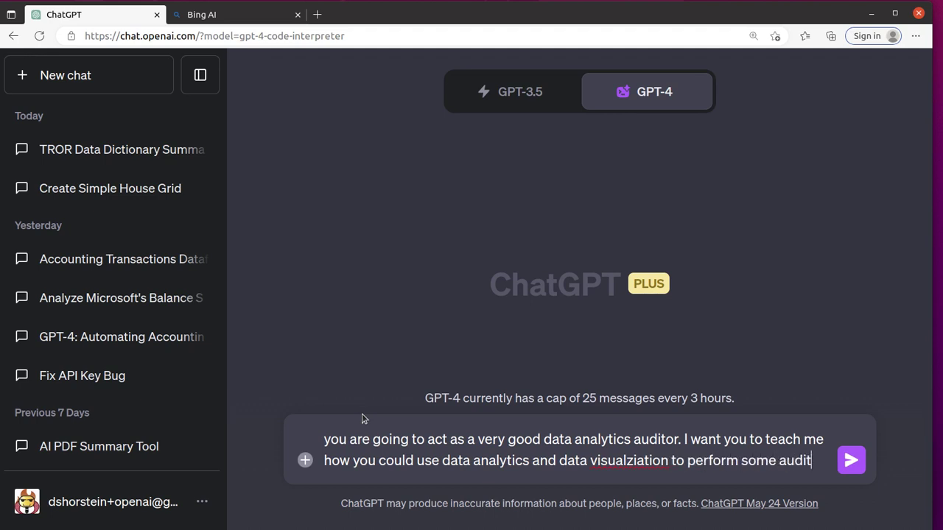
type(" procedures of an ")
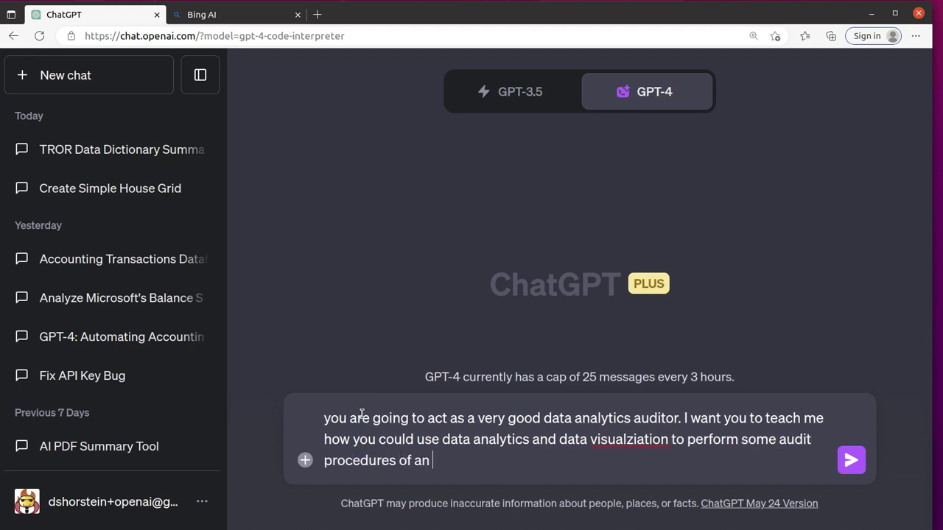
type("accounts payable li")
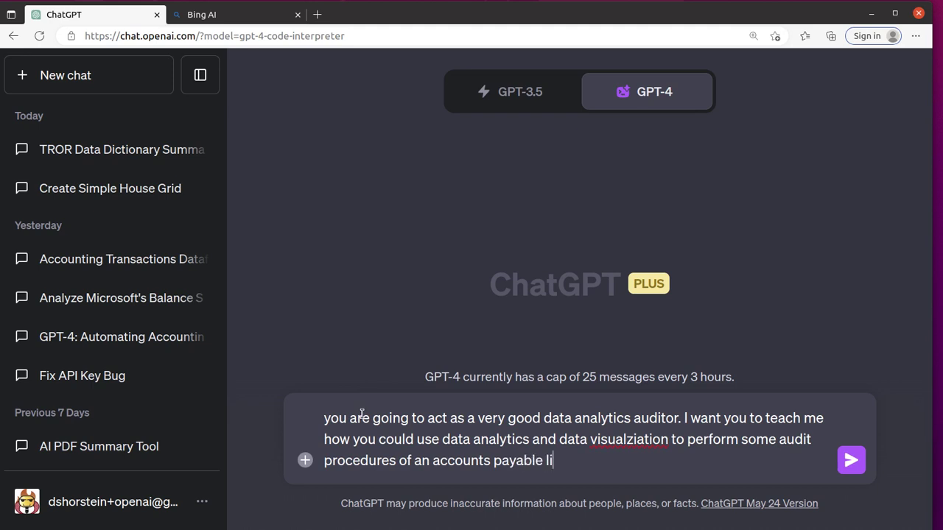
type("sting")
key("Return")
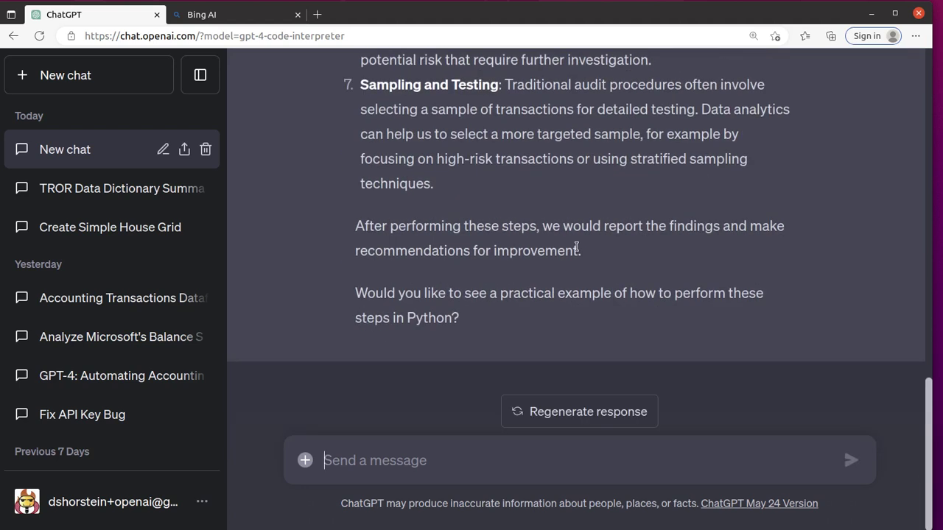
- Reply 'yes please. feel free to create your own mock datasets to demonstrate with.'
left_click(367, 454)
type("yes ple")
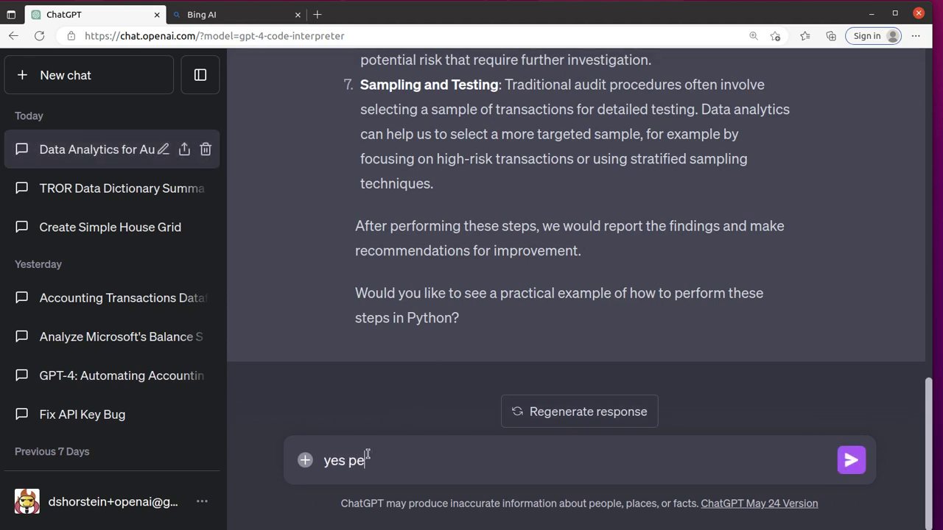
type("ase. fe")
key("BackSpace")
type("fele")
key("BackSpace")
key("BackSpace")
type("el free to c")
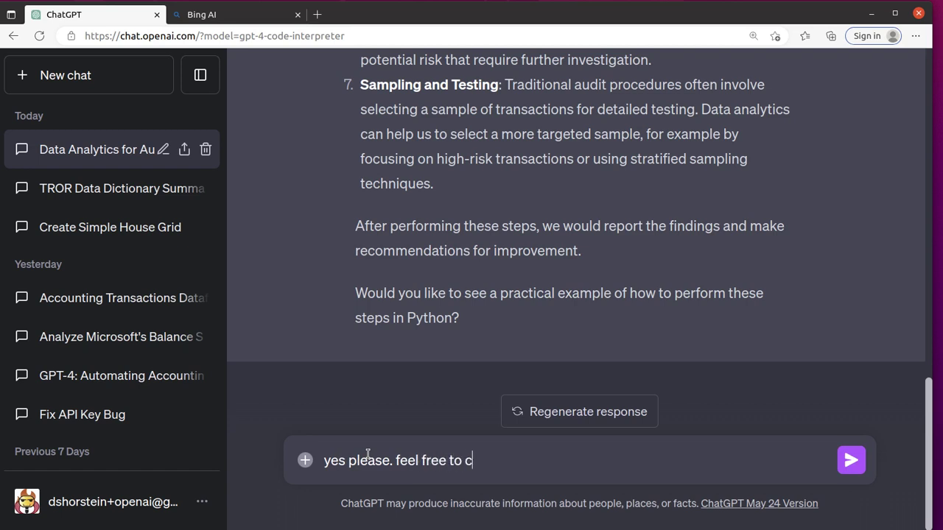
type("reate your own mock ")
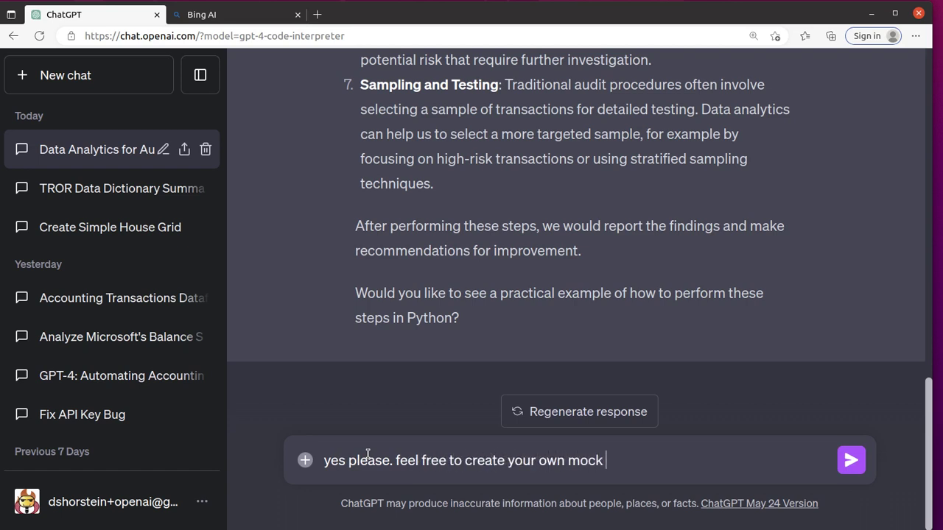
type("datasets to demonstrate w")
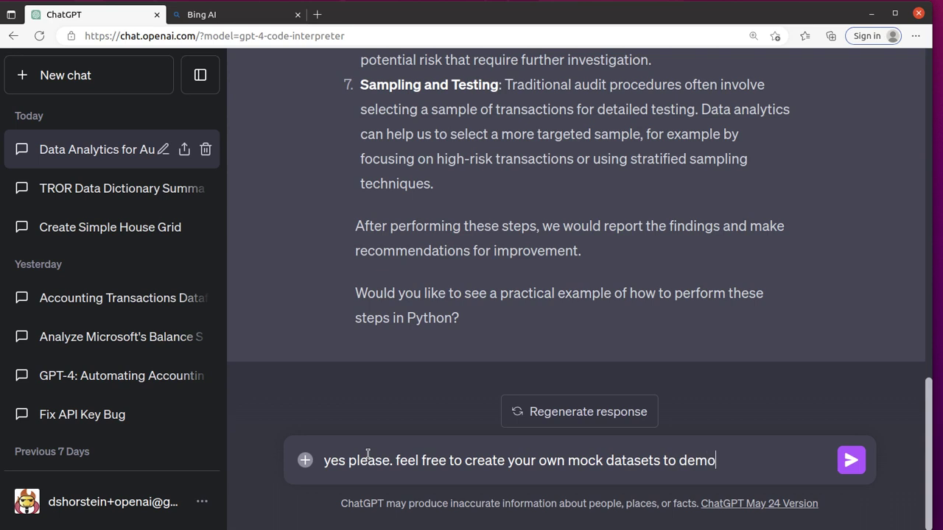
type("ith.")
key("Return")
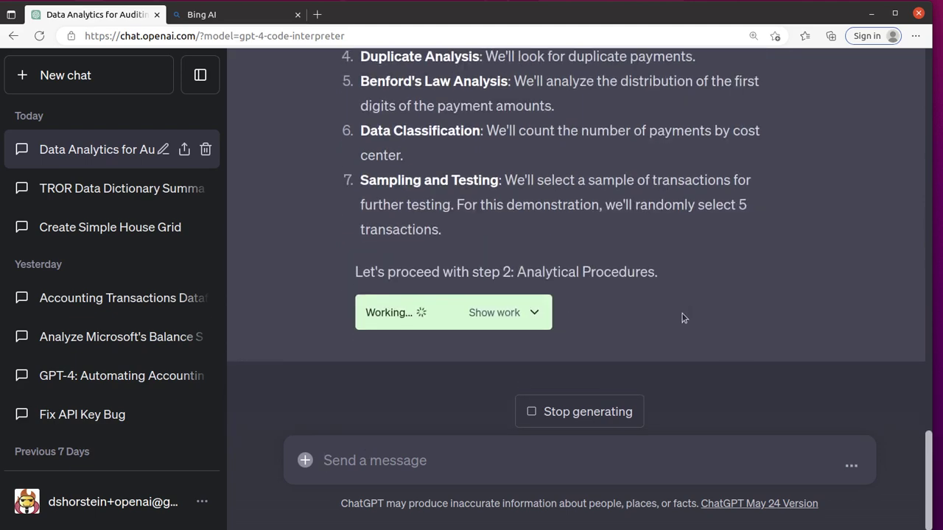
- Expand the first Finished working block to view the supplier-totals code and top-five result
scroll(679, 317, "up", 3)
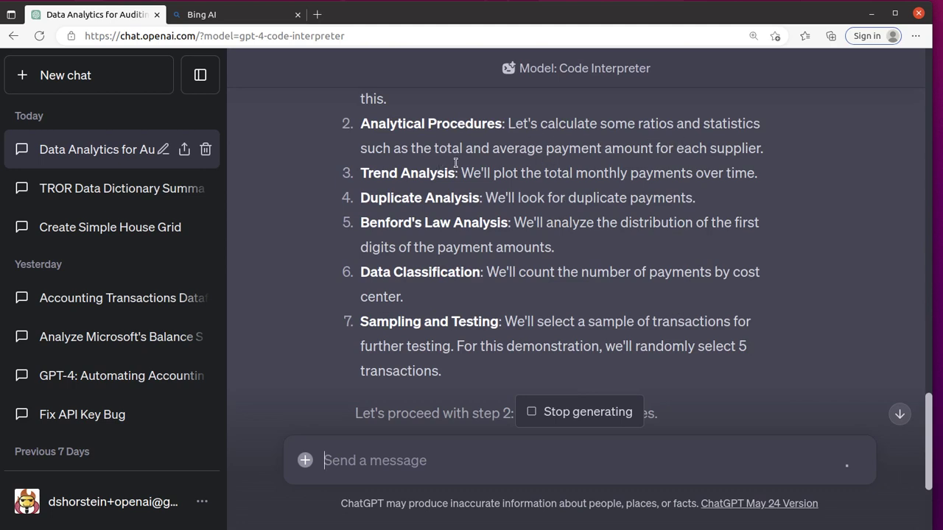
scroll(685, 171, "down", 4)
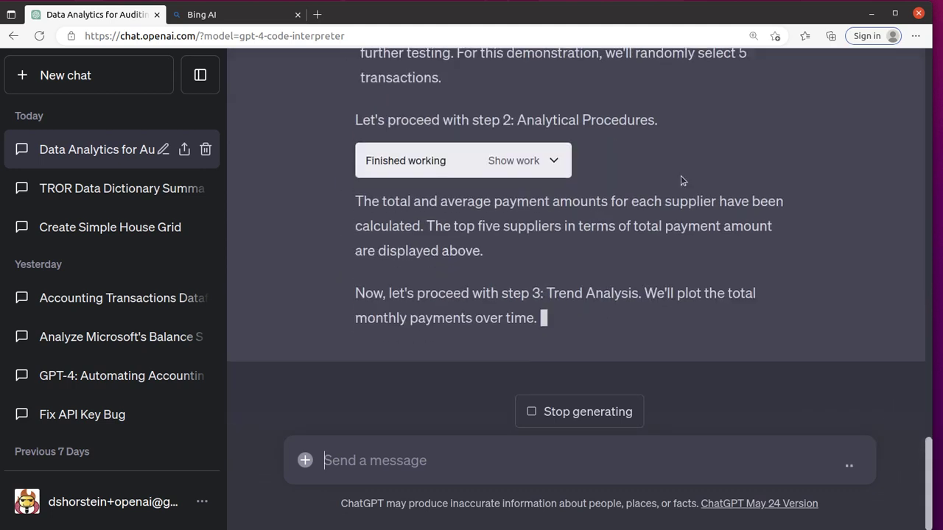
scroll(373, 245, "down", 1)
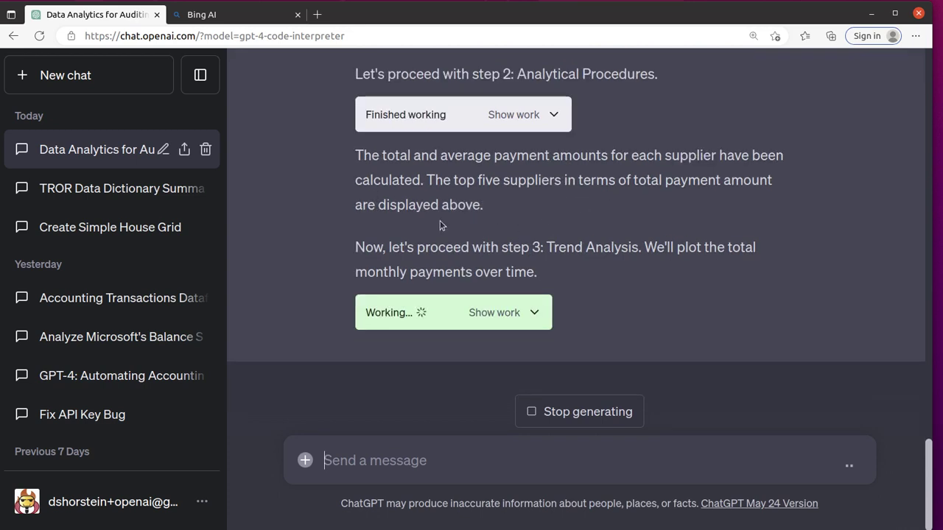
left_click(554, 116)
scroll(352, 255, "up", 3)
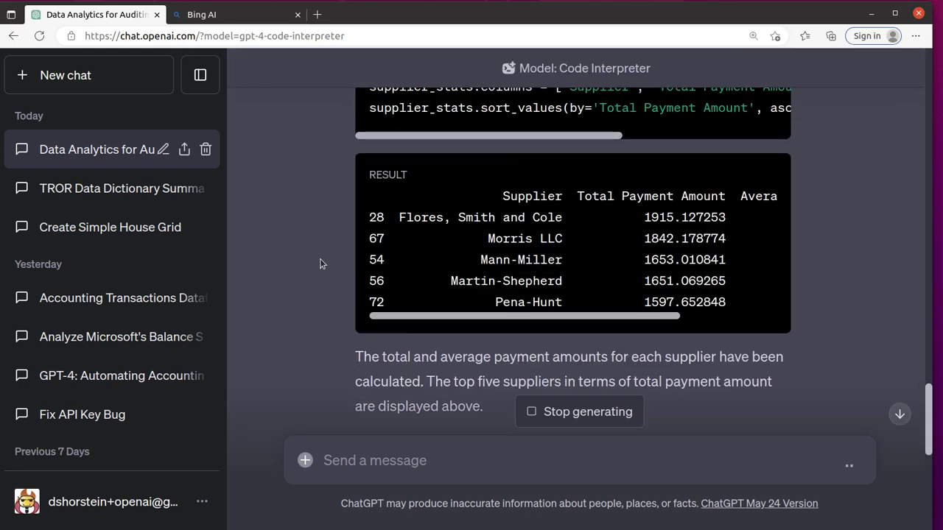
scroll(321, 258, "down", 3)
scroll(289, 207, "down", 1)
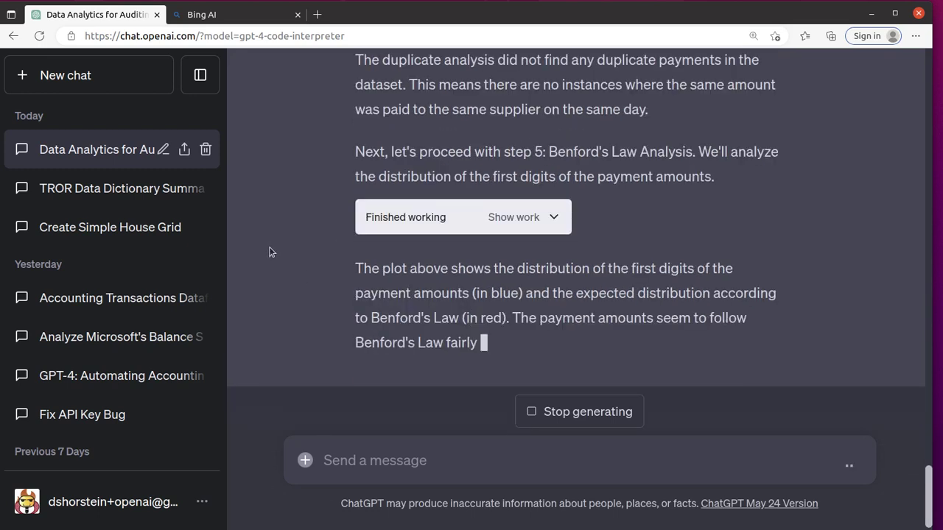
- Scroll back to the Benford's Law Analysis chart, then follow the reply to its end
scroll(278, 252, "up", 3)
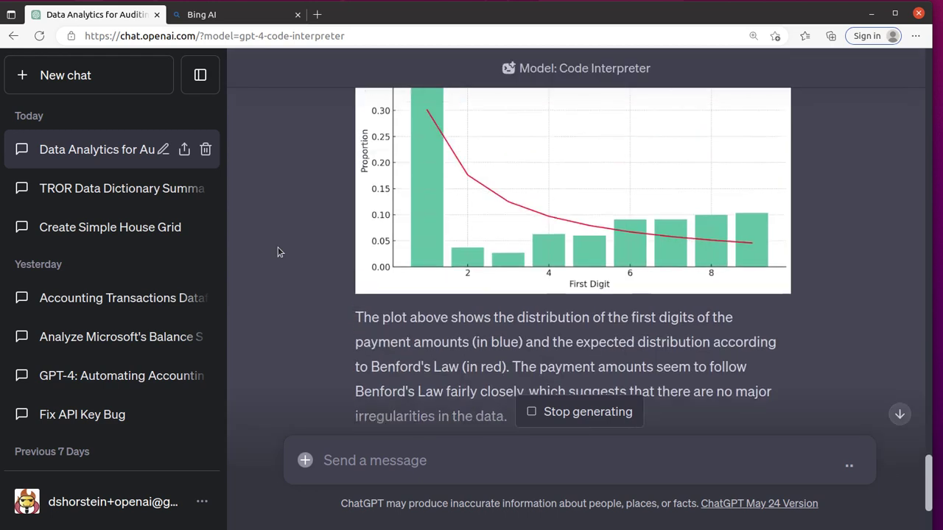
scroll(295, 254, "up", 1)
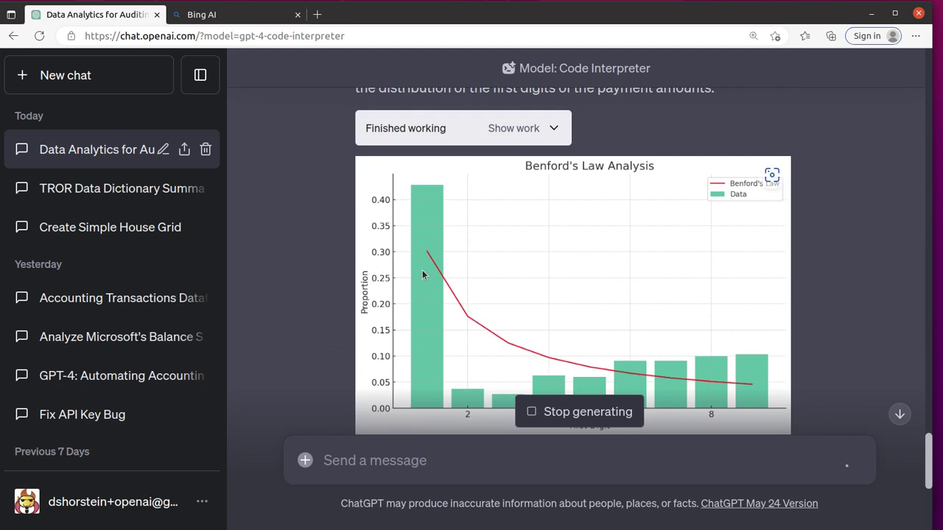
scroll(291, 294, "up", 2)
scroll(290, 296, "down", 4)
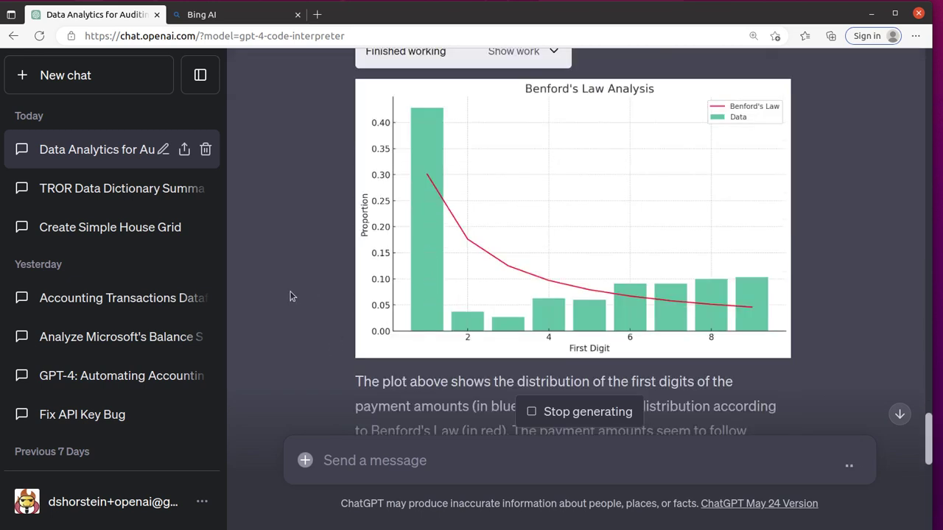
scroll(290, 296, "down", 2)
scroll(290, 289, "down", 2)
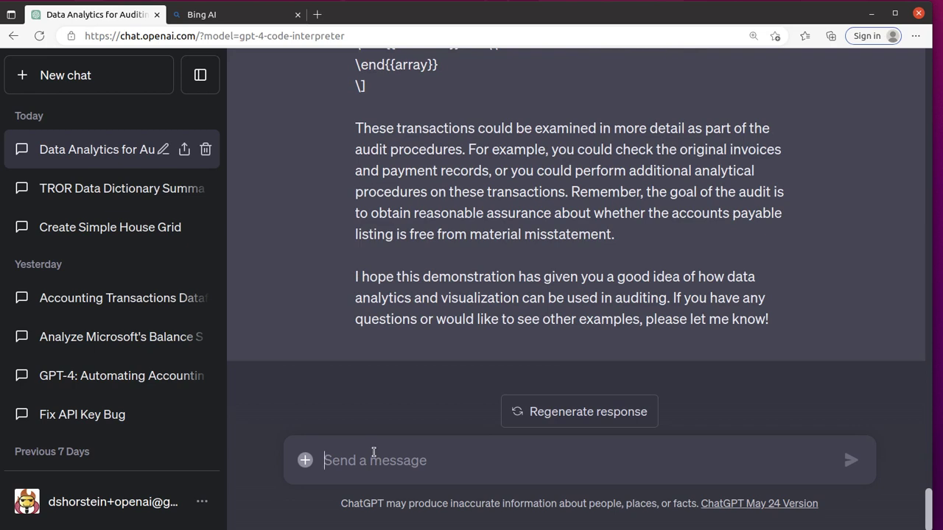
- Draft a follow-up noting the actual first-digit distribution looked different from Benford's law and asking for a Python comparison
type("not bad - you ")
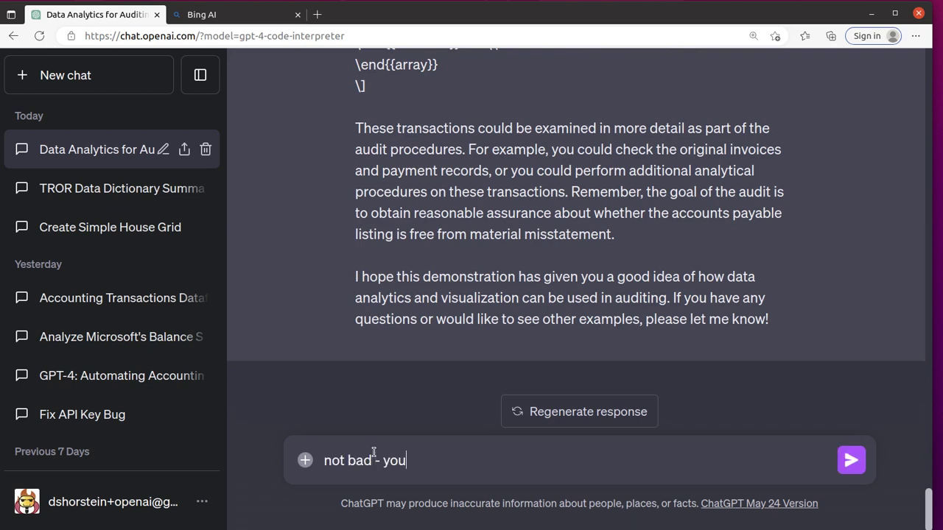
type("said the ben")
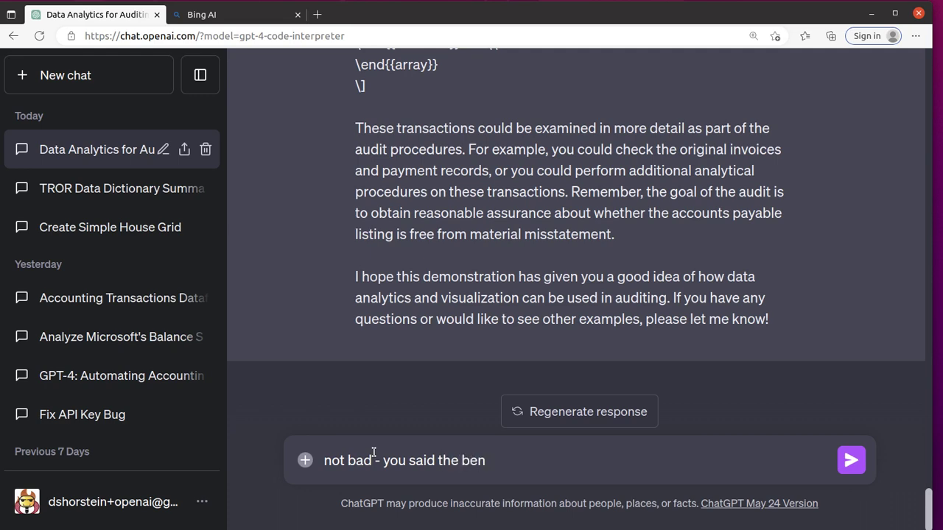
type("fords law")
scroll(595, 298, "up", 15)
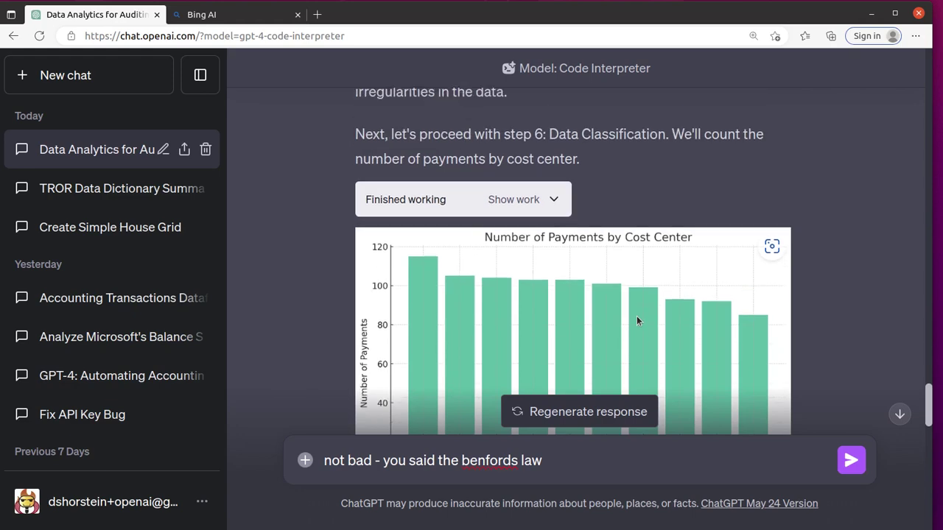
scroll(637, 316, "up", 5)
scroll(667, 318, "down", 20)
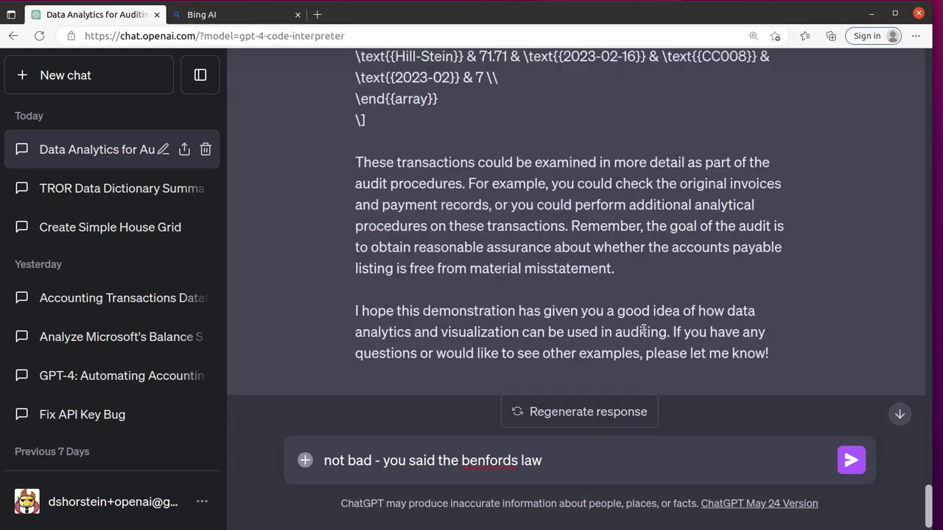
scroll(643, 330, "down", 1)
key("BackSpace")
type("see")
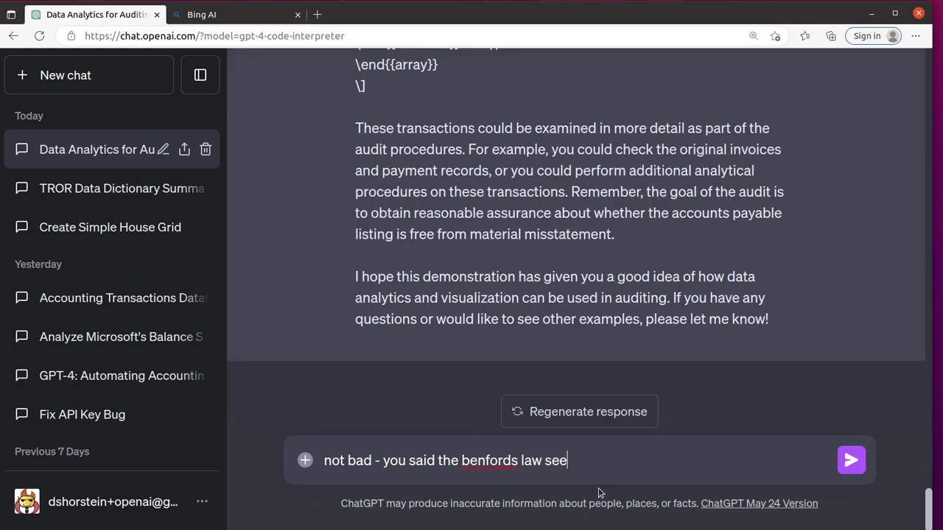
type("mned to track")
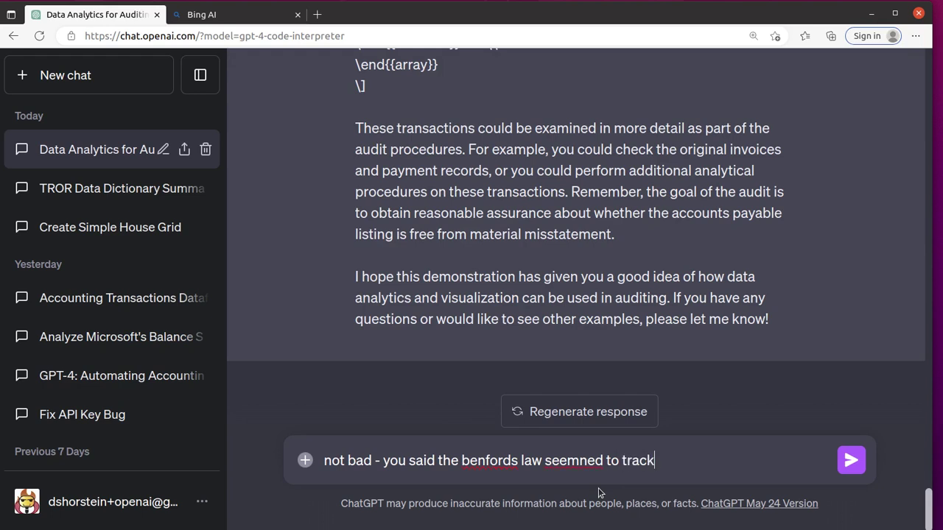
type(", but it looked the actu")
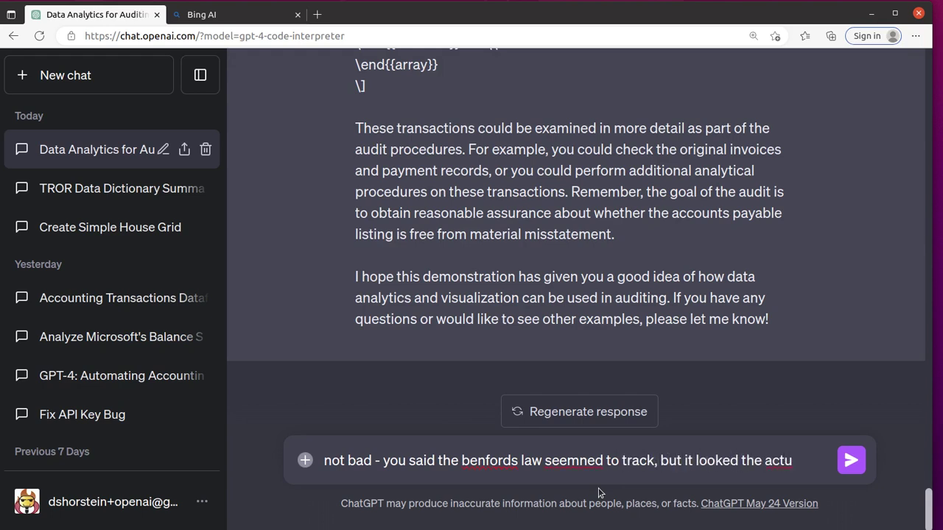
type("al distribution was d")
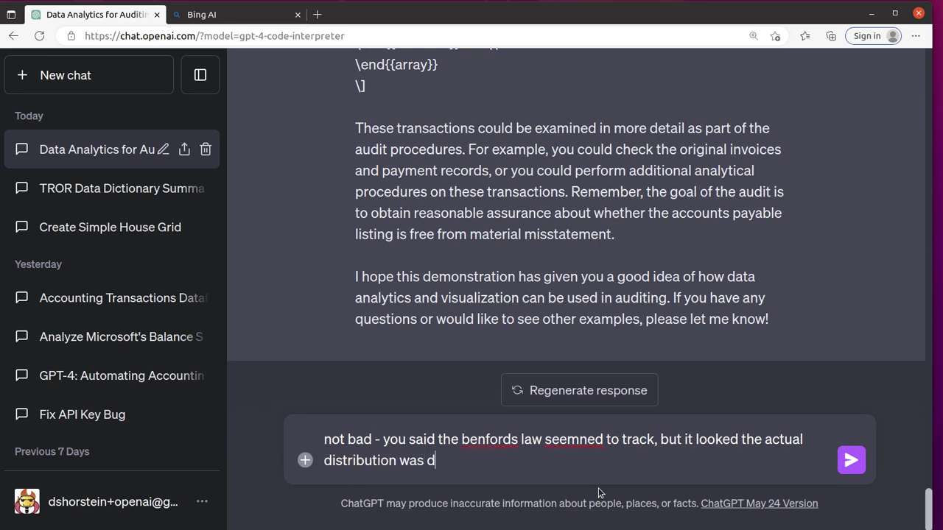
type("ifferent. can you ")
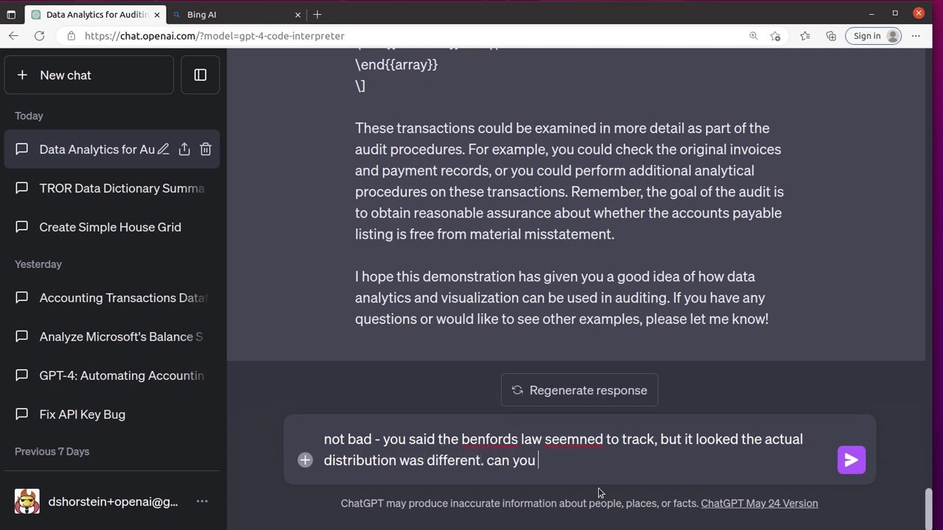
type("do an analyatics w")
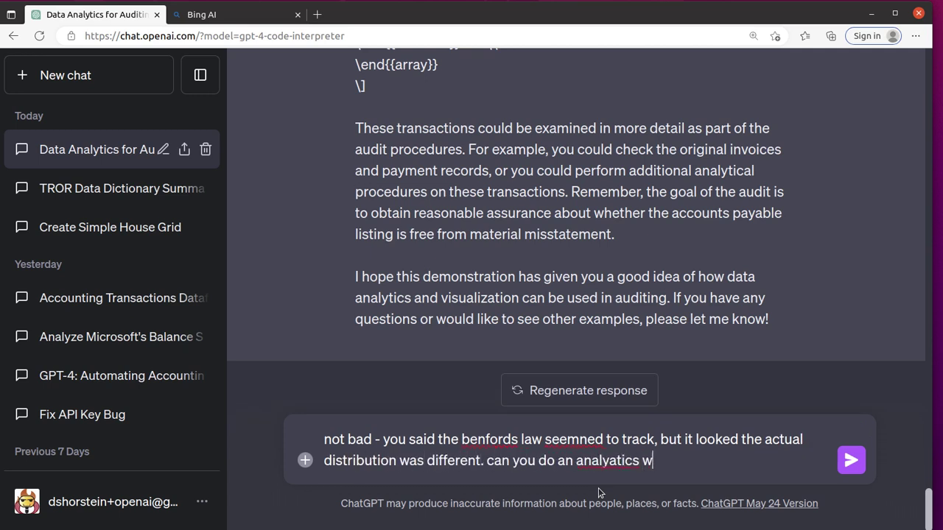
type("ithin python to c")
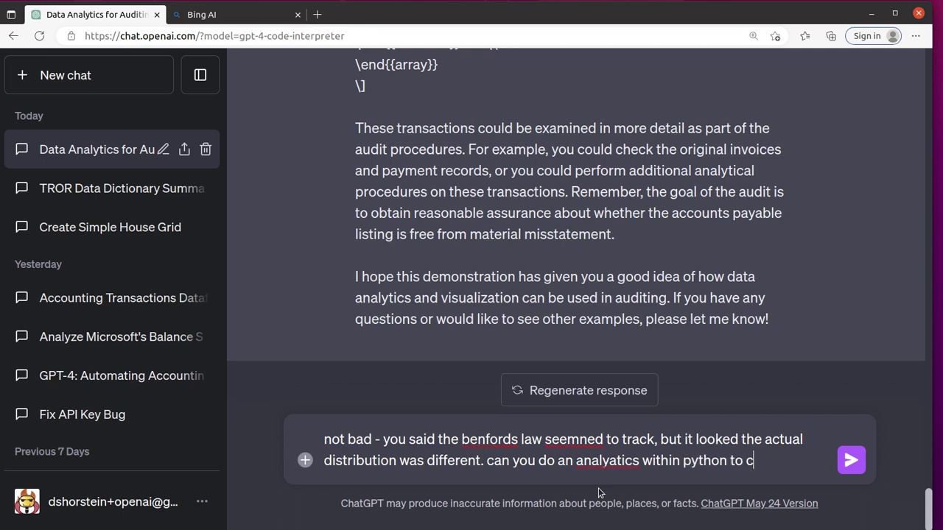
type("ompare the actual ag")
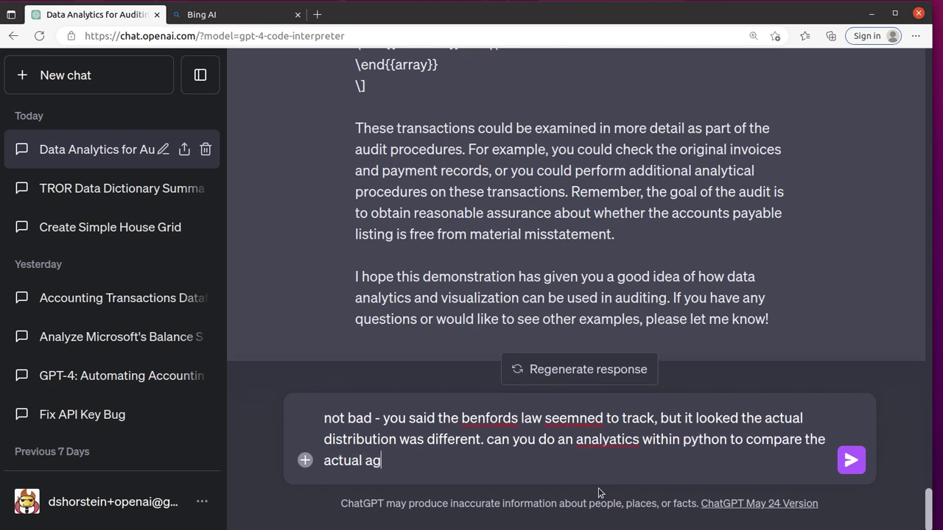
type("ainst benfordcs ")
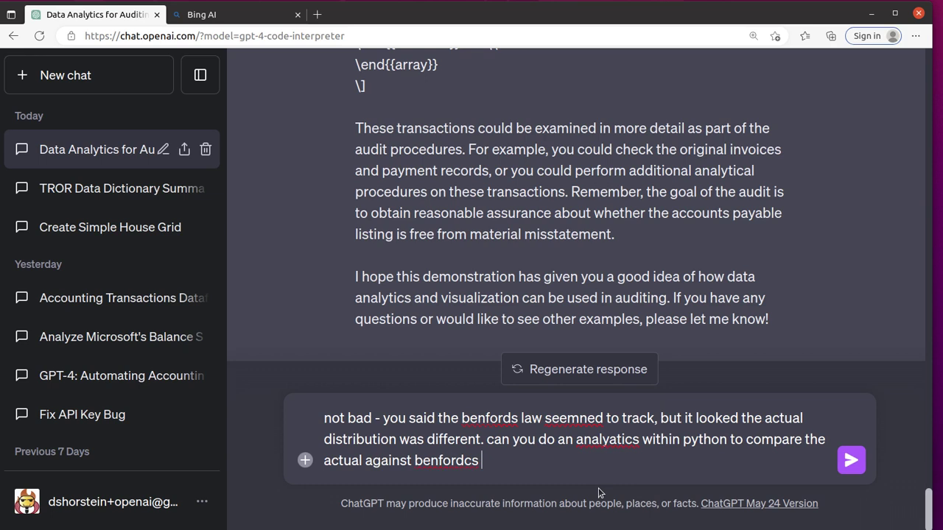
key("BackSpace")
key("BackSpace")
key("BackSpace")
type("s law and u")
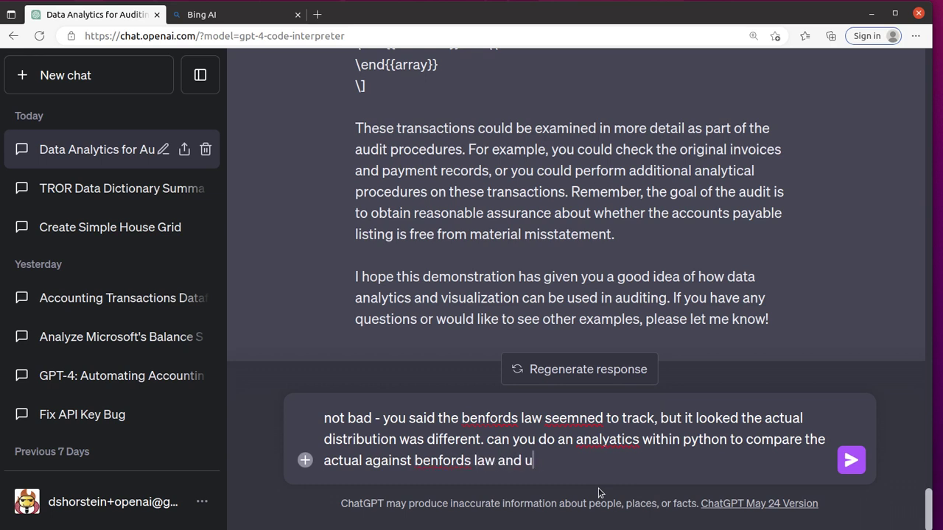
type("pdate your conclu")
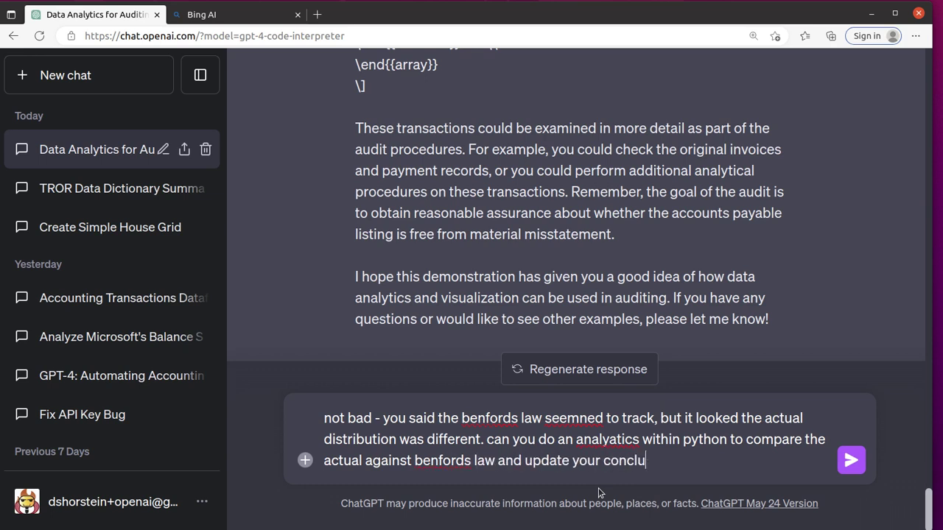
type("sion, and deter")
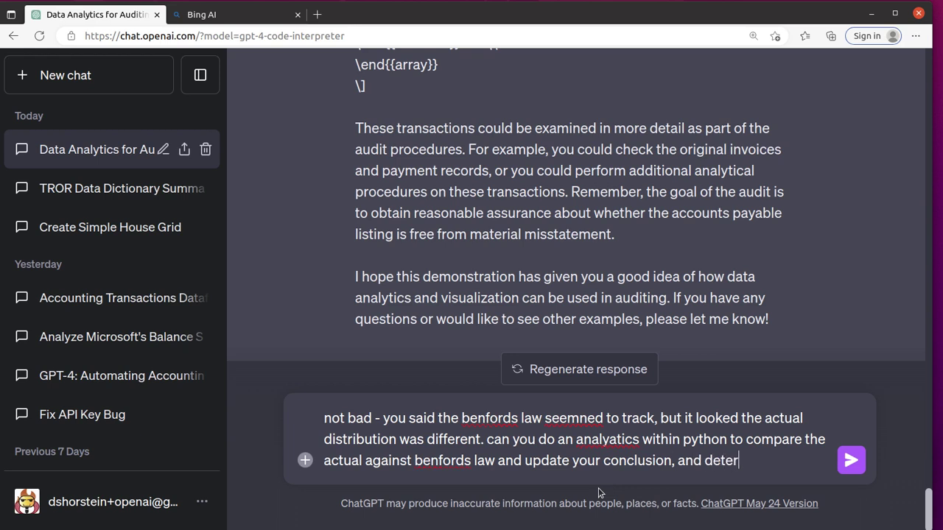
type("mien if more work is")
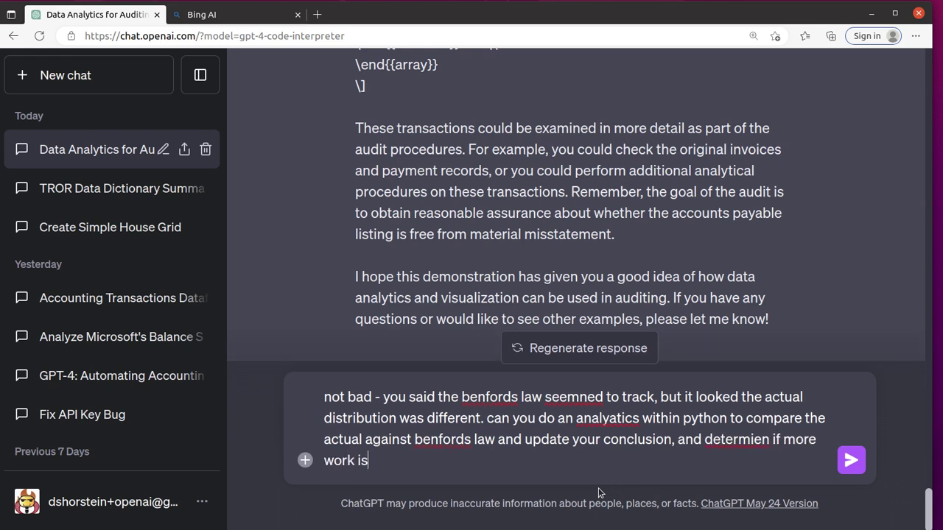
type(" needed?")
- Send the Benford's law comparison request to get the Chi-square test
key("Return")
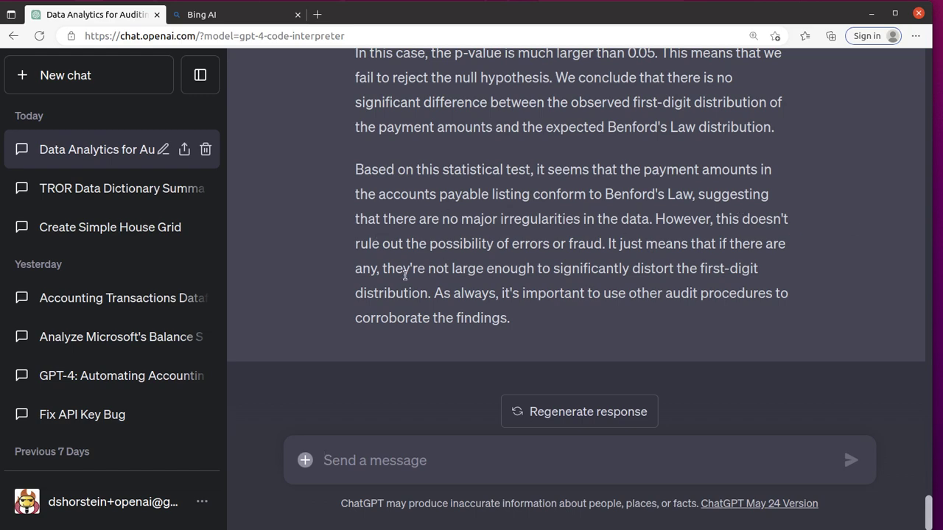
scroll(702, 274, "up", 5)
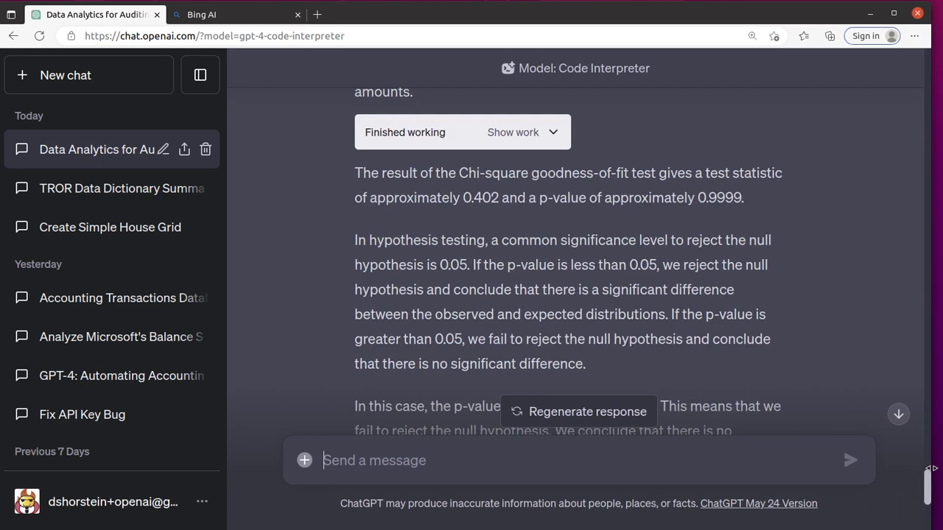
left_click_drag(928, 486, 927, 324)
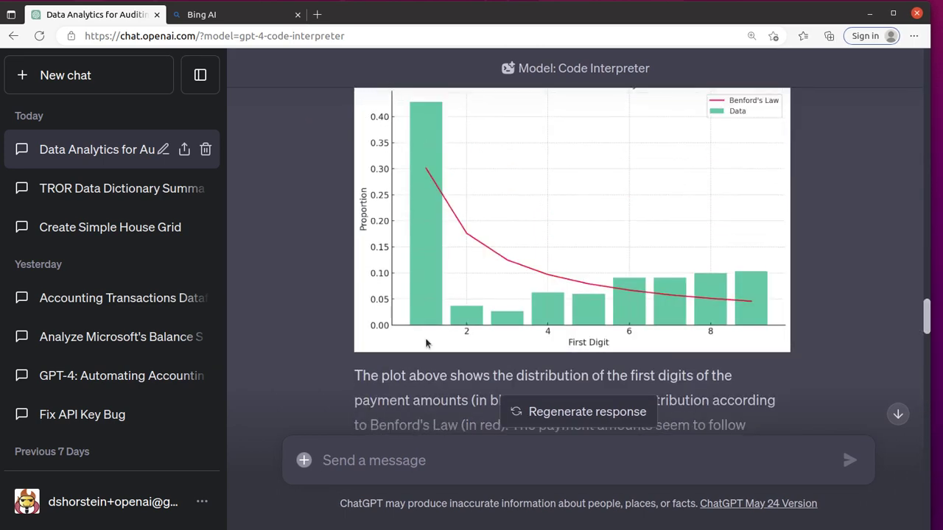
mouse_move(472, 328)
left_click_drag(926, 320, 609, 457)
- Ask 'what should we do with the data classification analysis? did we learn anything here?'
left_click(609, 457)
type("wh")
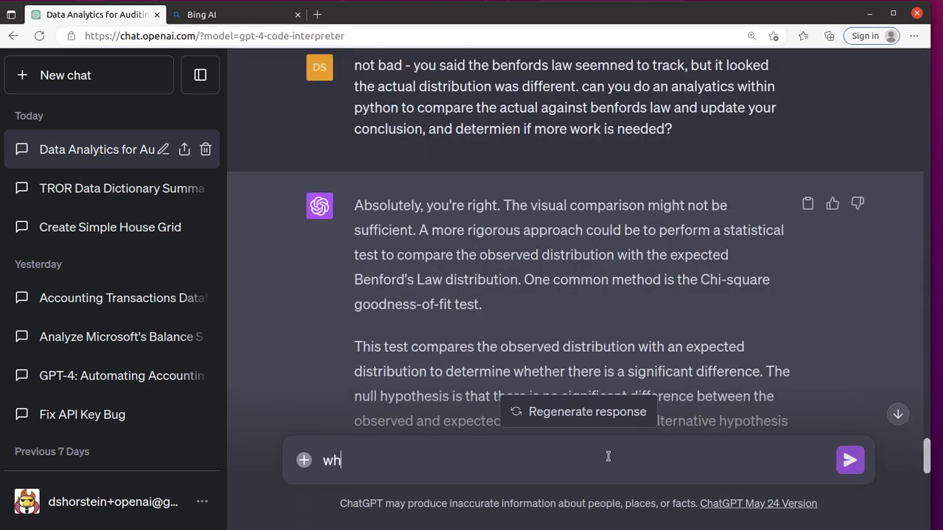
type("at should we do w")
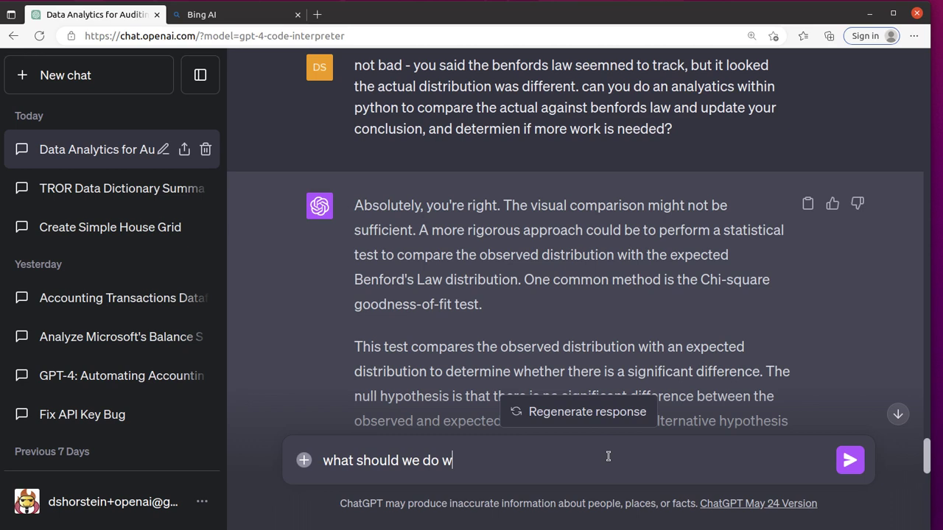
type("ith the dat")
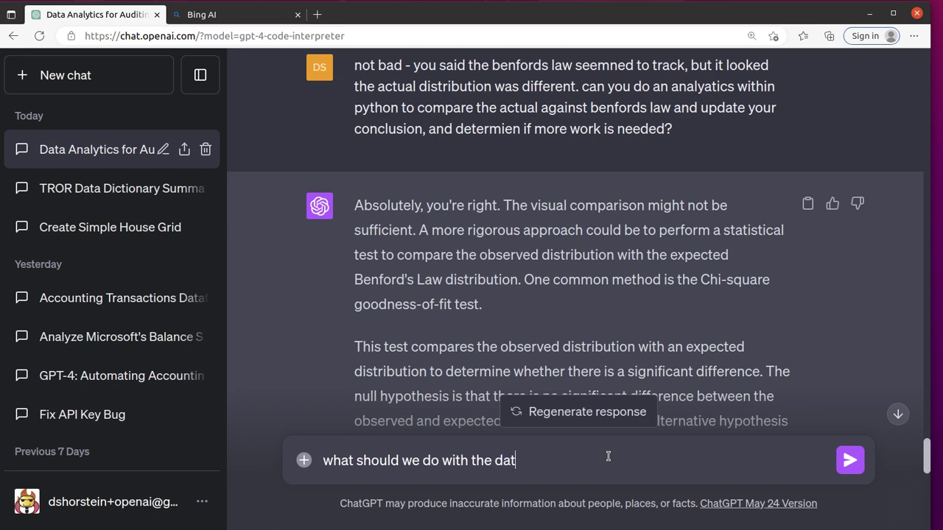
type("a classificaiton anal")
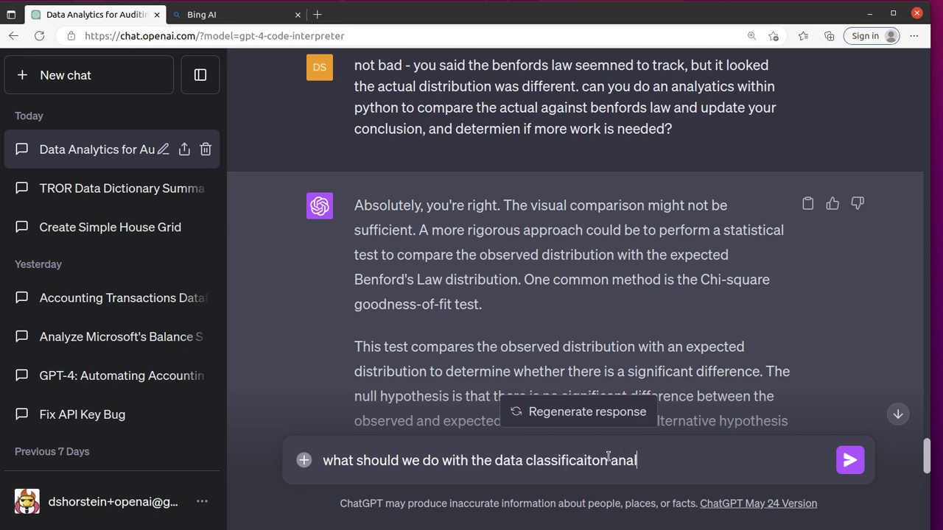
type("ysis? did we learni ")
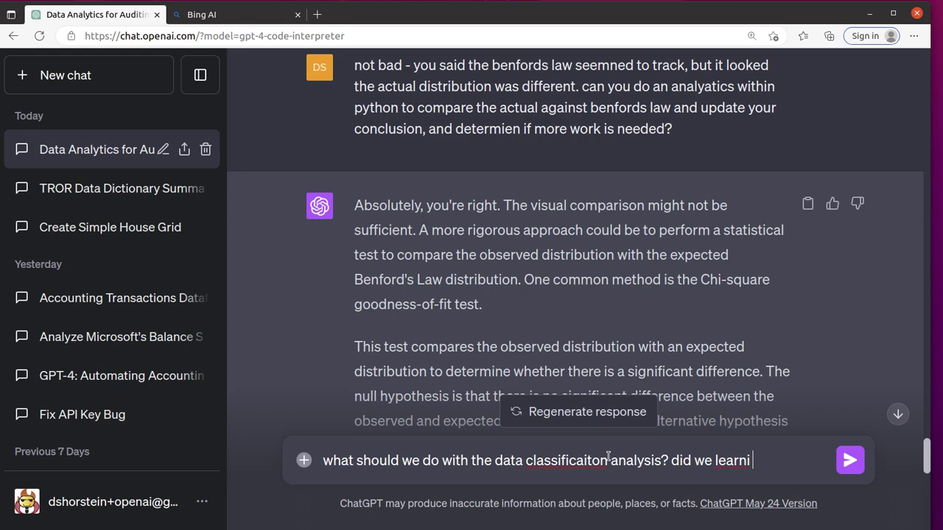
key("BackSpace")
key("BackSpace")
type(" anything here?")
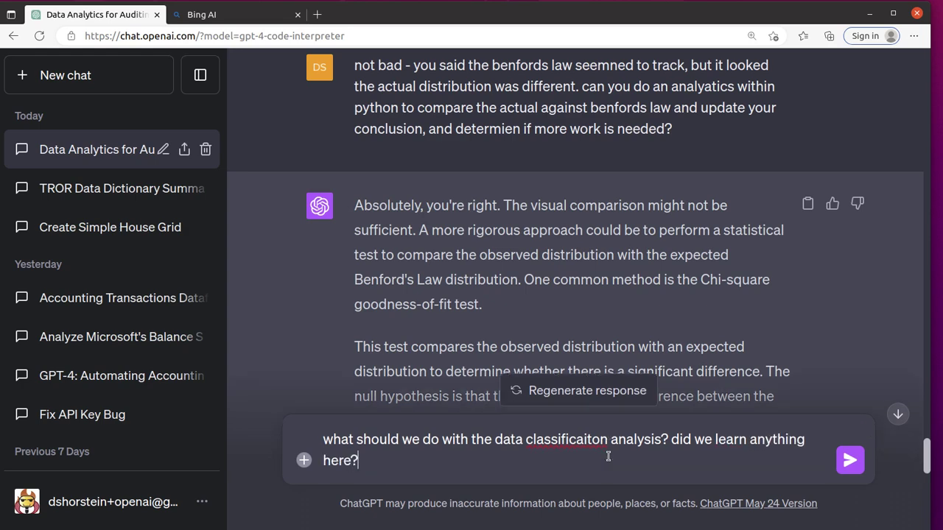
key("Return")
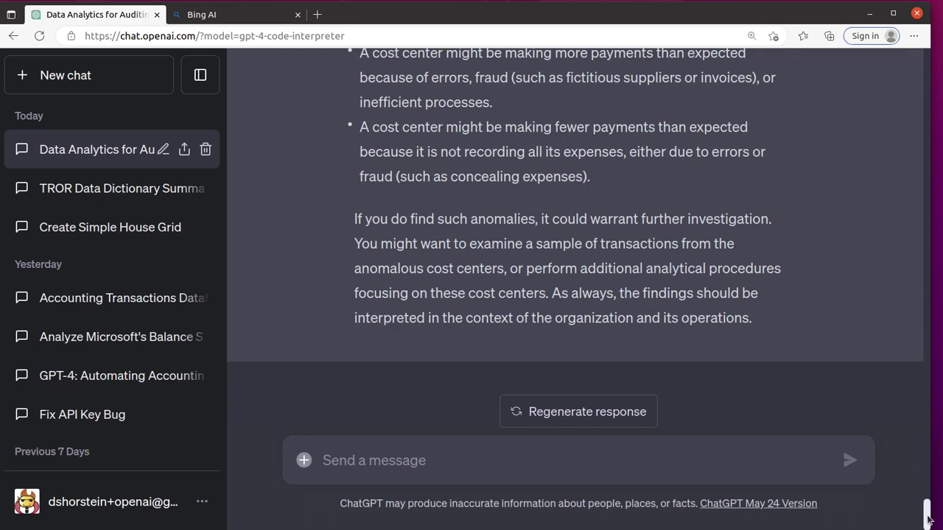
left_click_drag(925, 505, 936, 360)
scroll(935, 360, "up", 3)
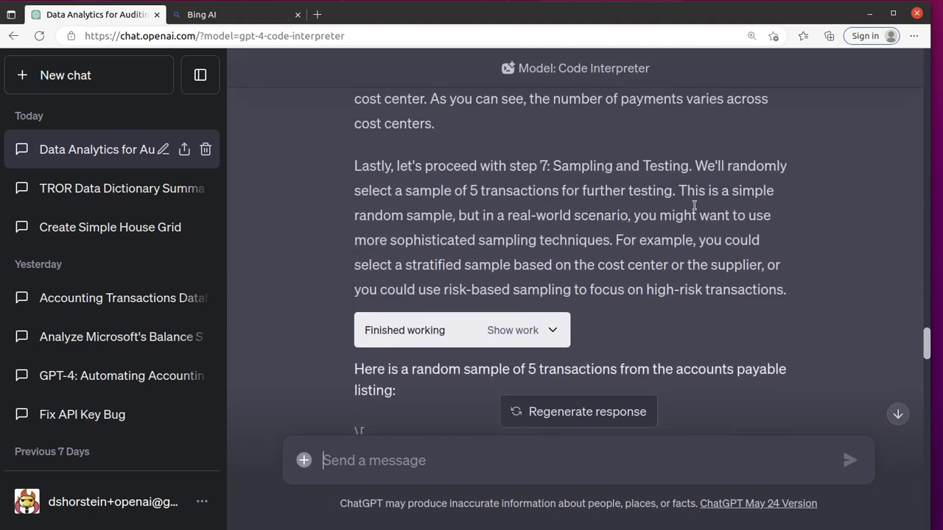
left_click_drag(927, 344, 921, 486)
scroll(697, 332, "down", 8)
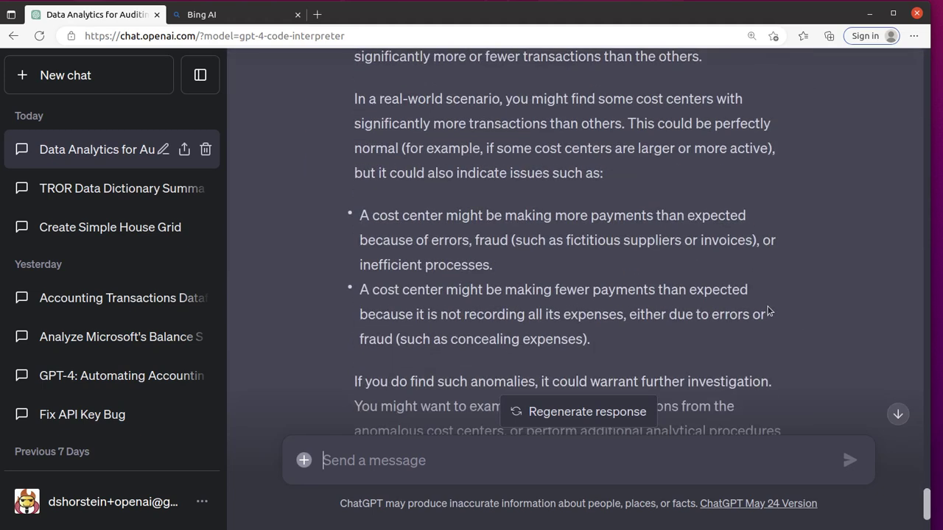